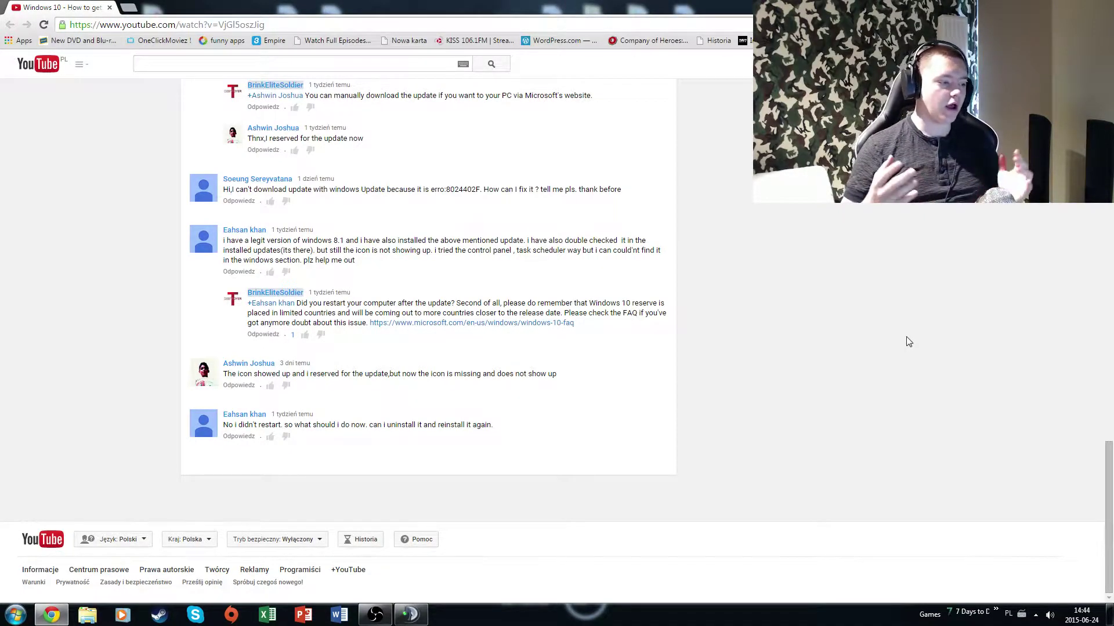
pyautogui.scroll(1, 876, 353)
pyautogui.scroll(10, 877, 353)
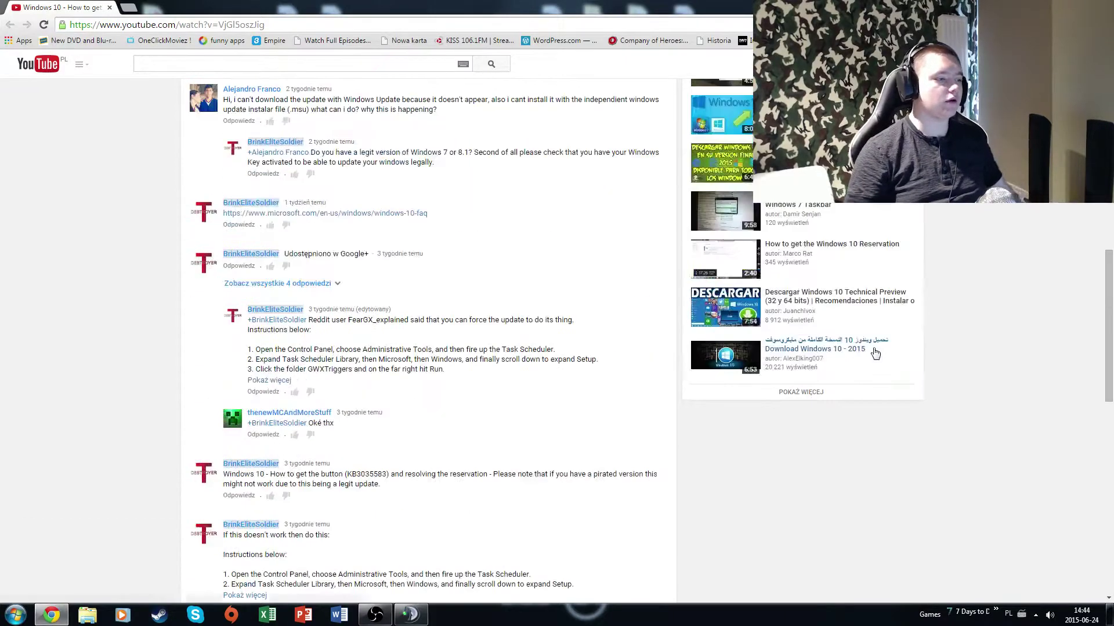
pyautogui.scroll(10, 876, 352)
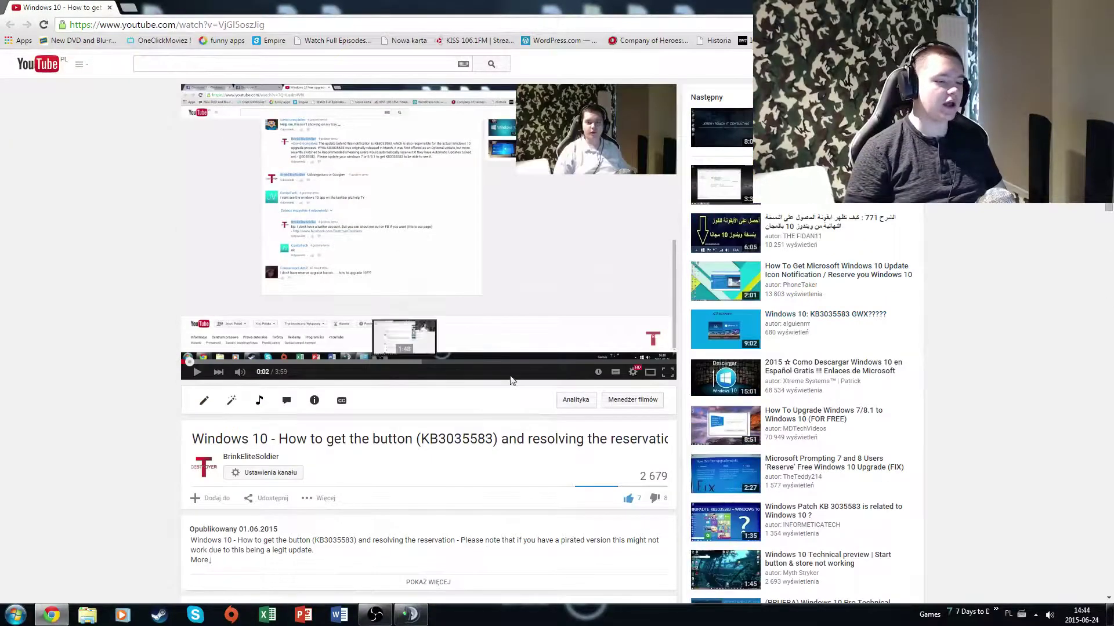
pyautogui.scroll(-10, 594, 243)
pyautogui.scroll(-10, 593, 243)
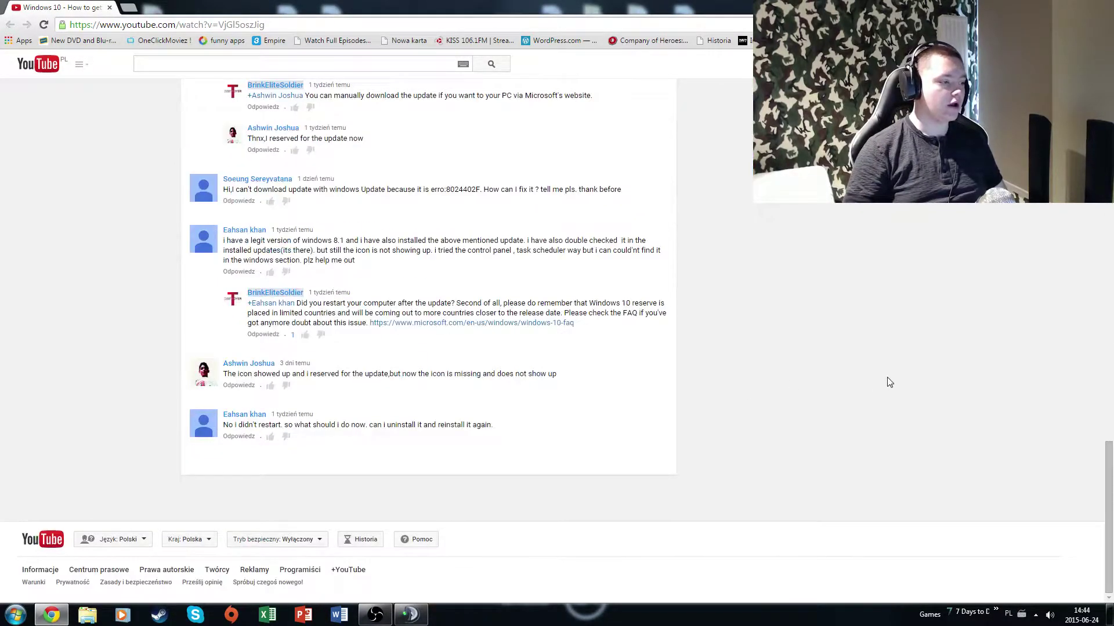
# Step: Highlight the comment about the missing icon, then check the hidden notification-area icons
pyautogui.moveTo(418, 374); pyautogui.dragTo(474, 374)
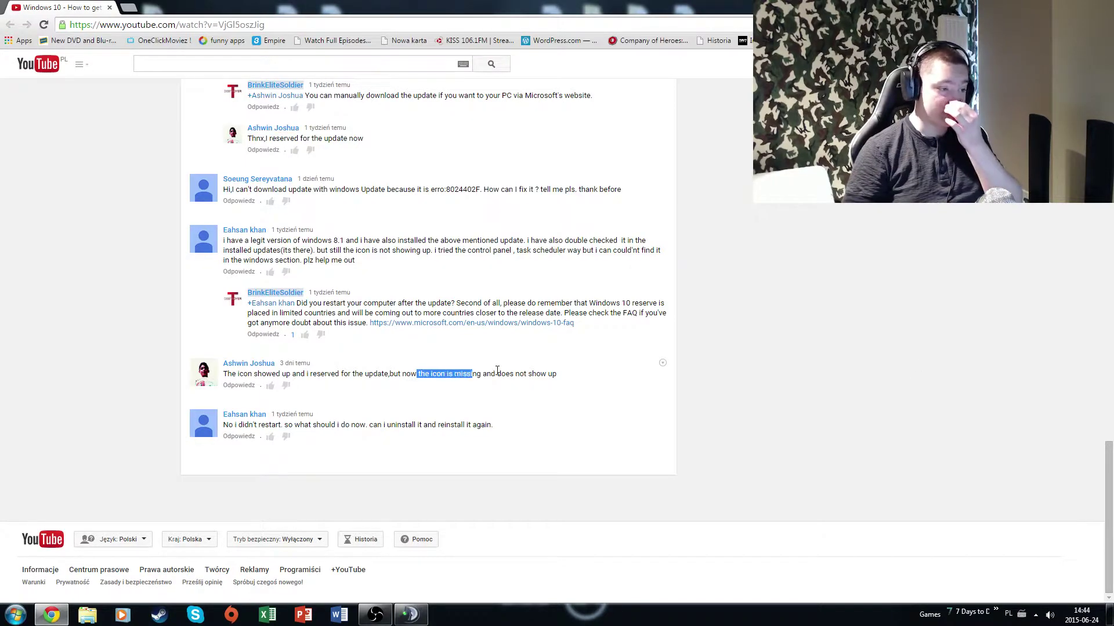
pyautogui.click(661, 362)
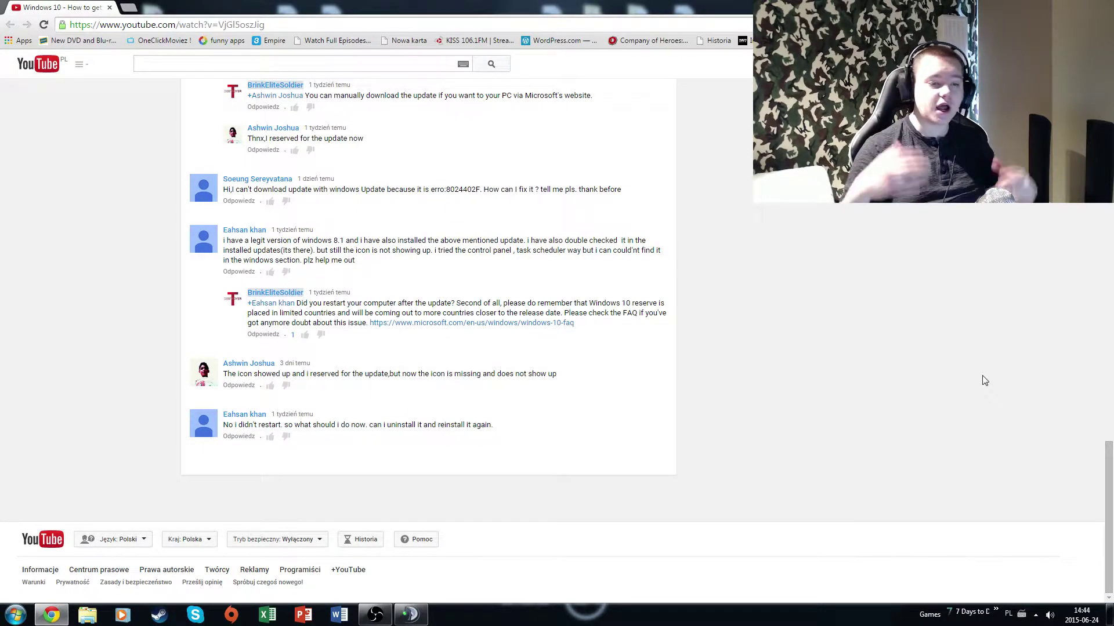
pyautogui.scroll(2, 984, 381)
pyautogui.scroll(-2, 982, 380)
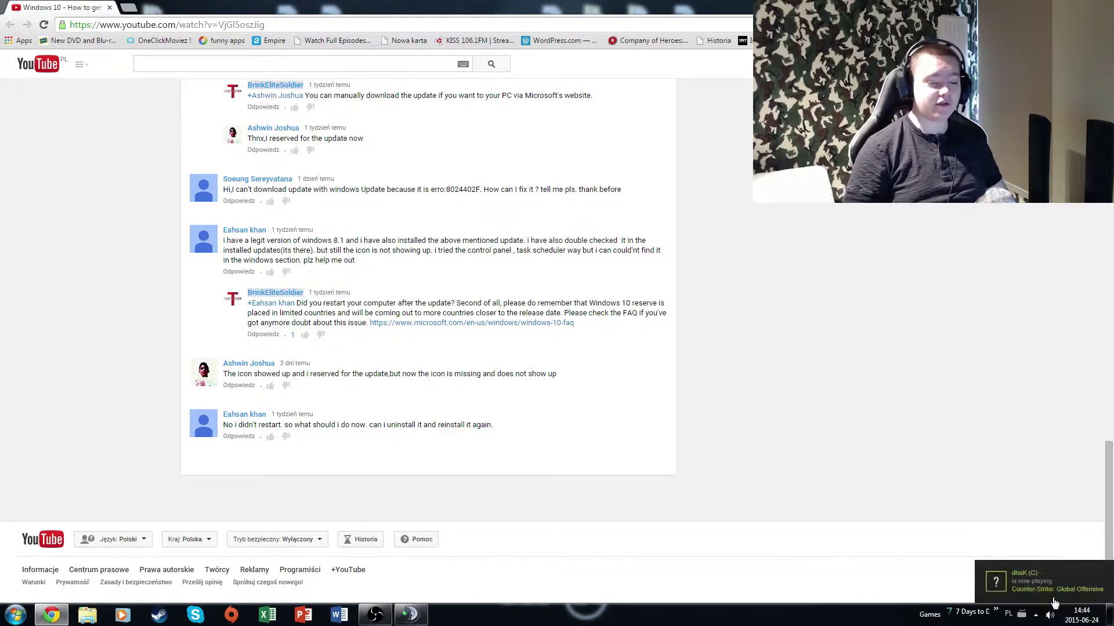
pyautogui.click(1036, 615)
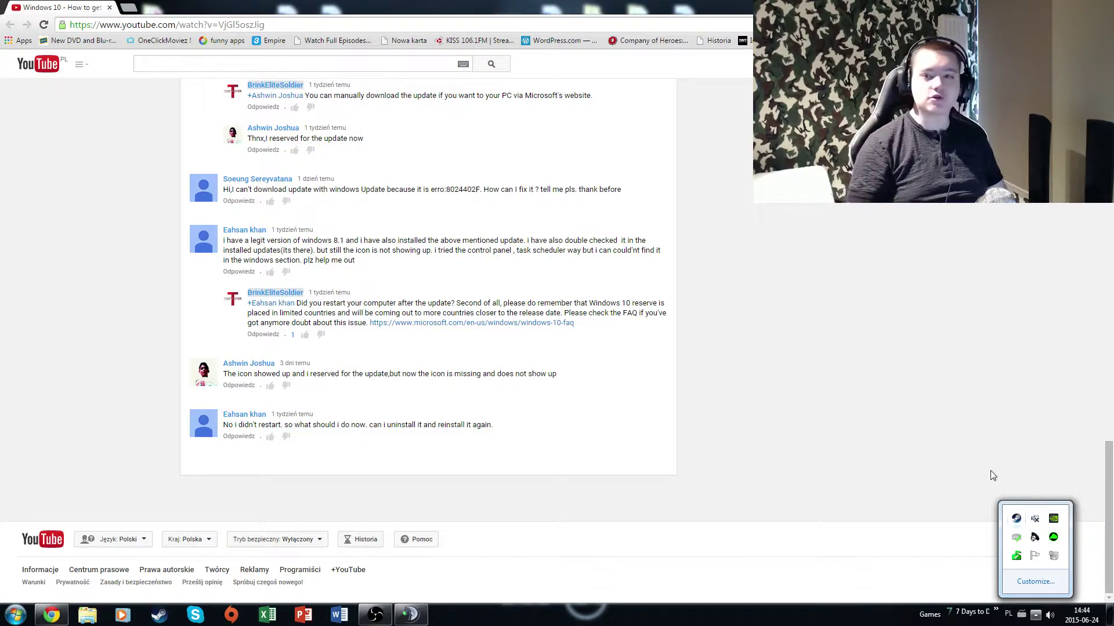
pyautogui.click(968, 328)
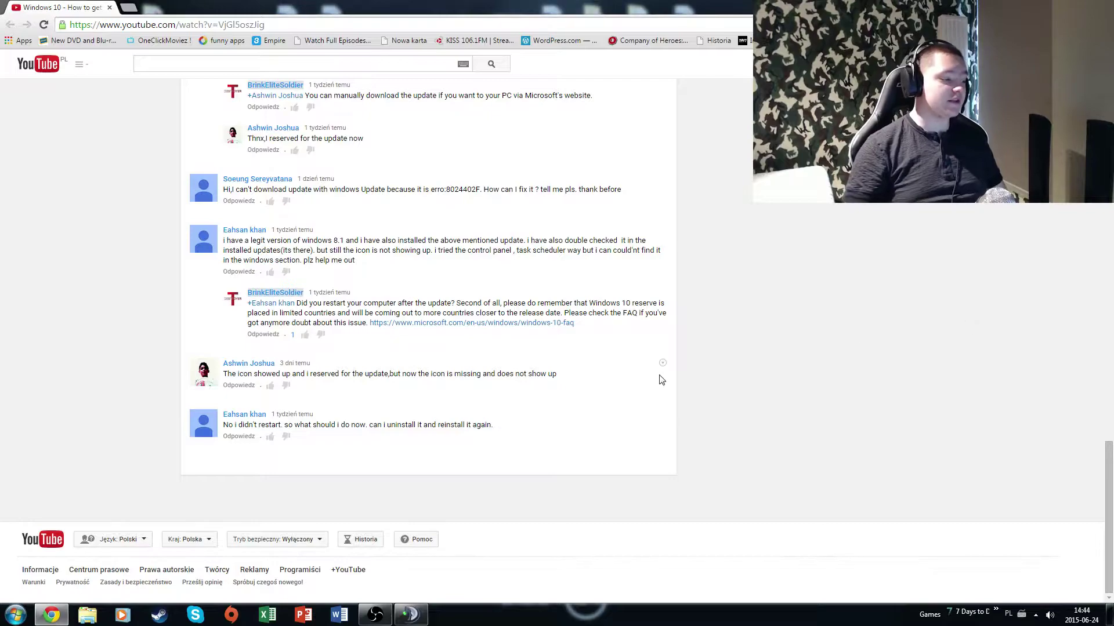
pyautogui.moveTo(630, 378)
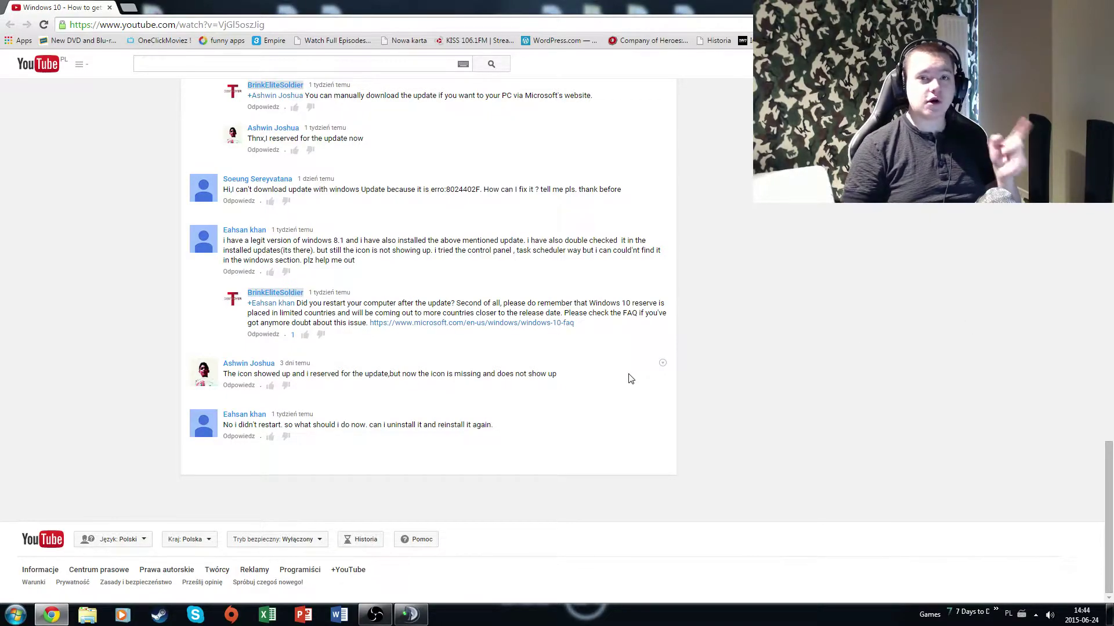
# Step: Show the System properties page for Computer from the Start menu
pyautogui.press('super')
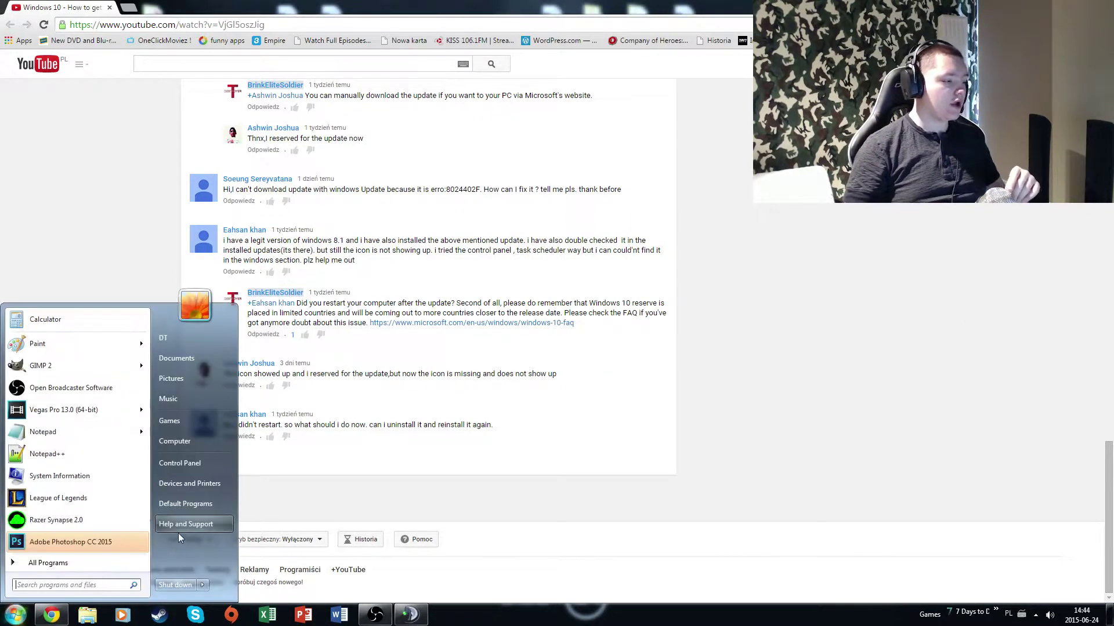
pyautogui.click(199, 440)
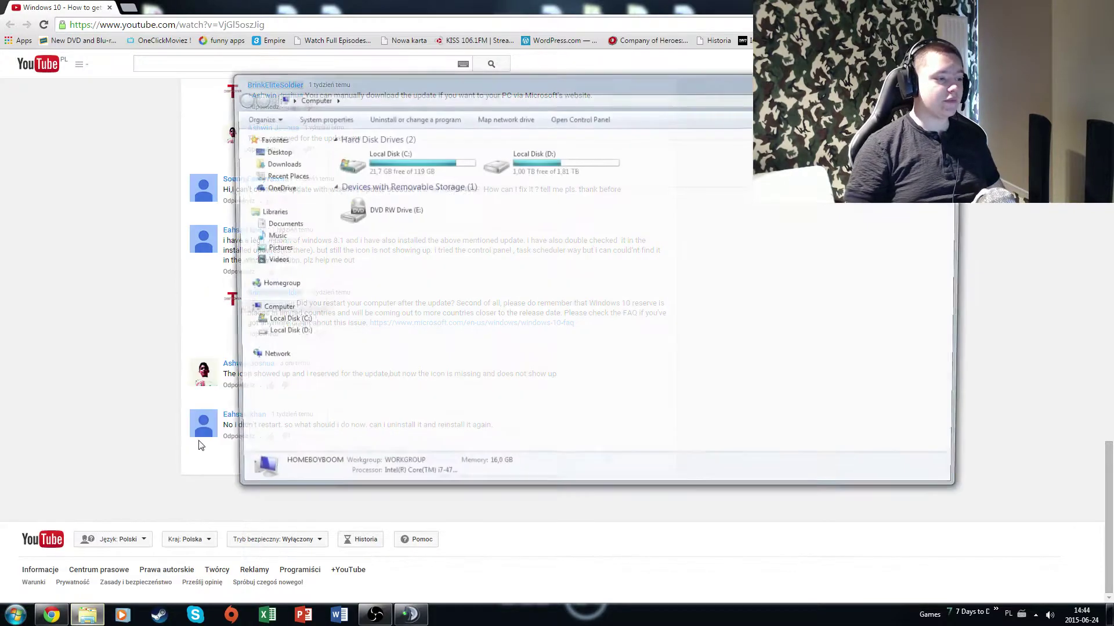
pyautogui.click(320, 118)
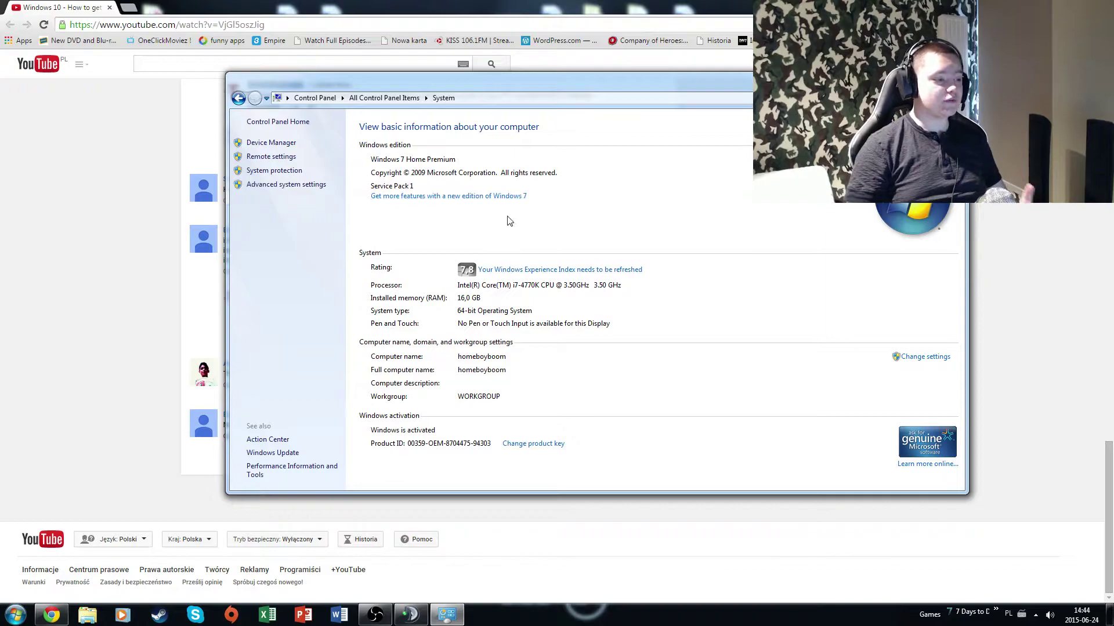
# Step: Follow the Windows Update link under See also on the System page
pyautogui.click(272, 454)
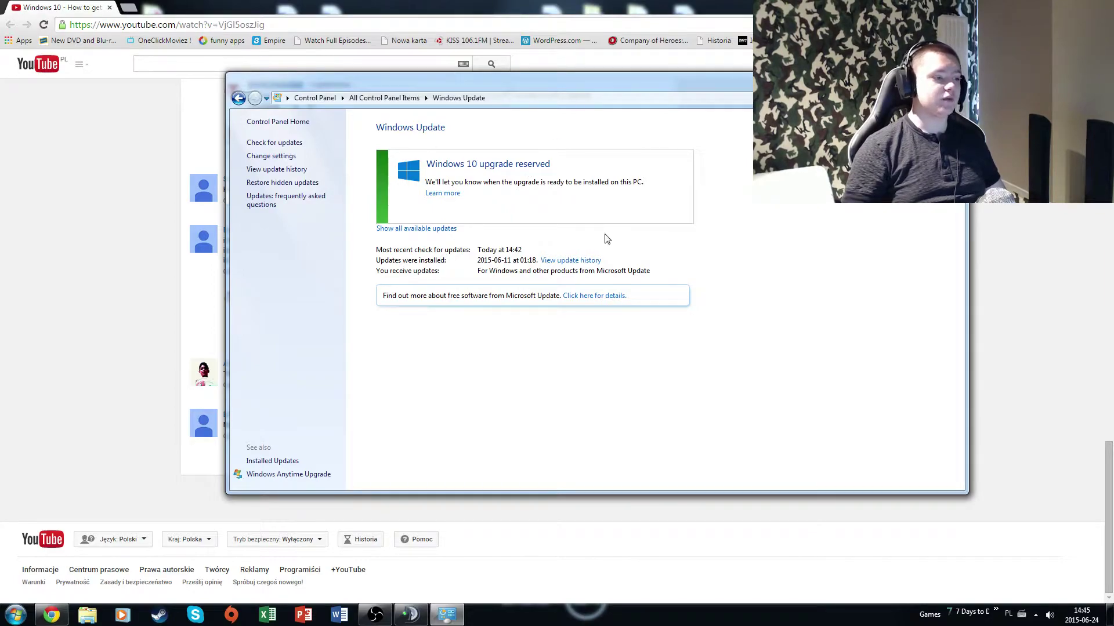
pyautogui.click(438, 230)
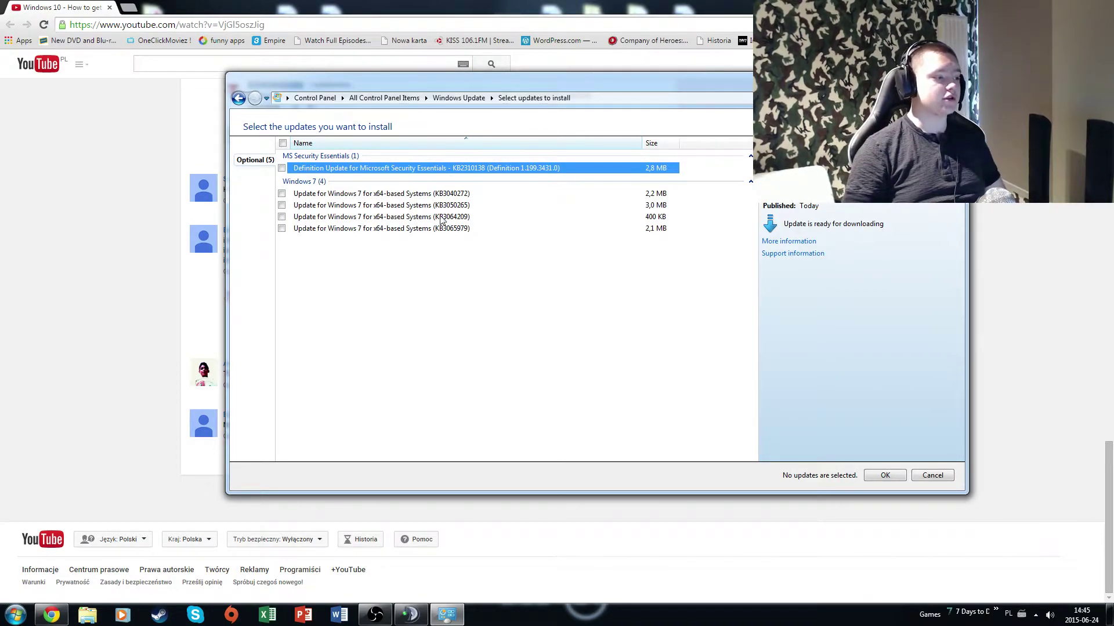
pyautogui.press('BackSpace')
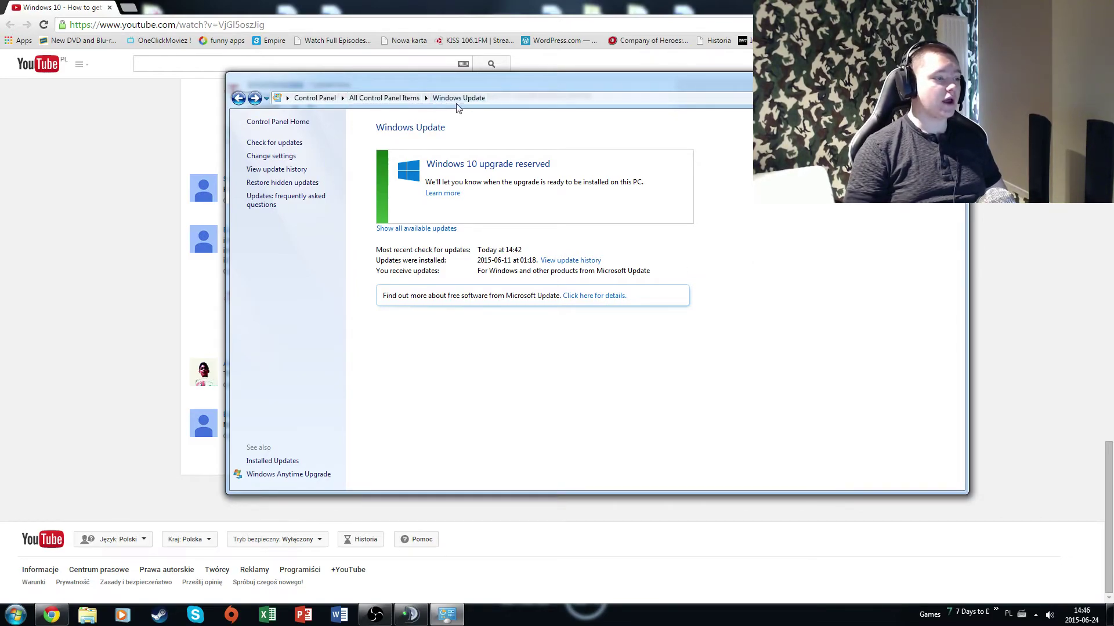
# Step: Go from Start through Computer and System properties to the Windows Update page
pyautogui.click(15, 615)
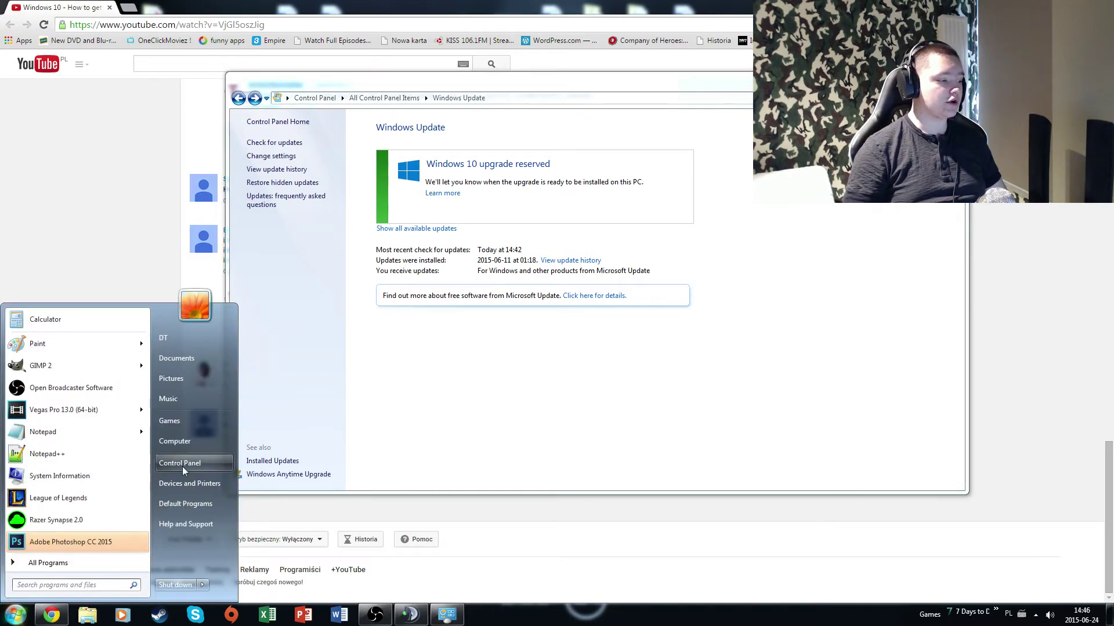
pyautogui.click(194, 442)
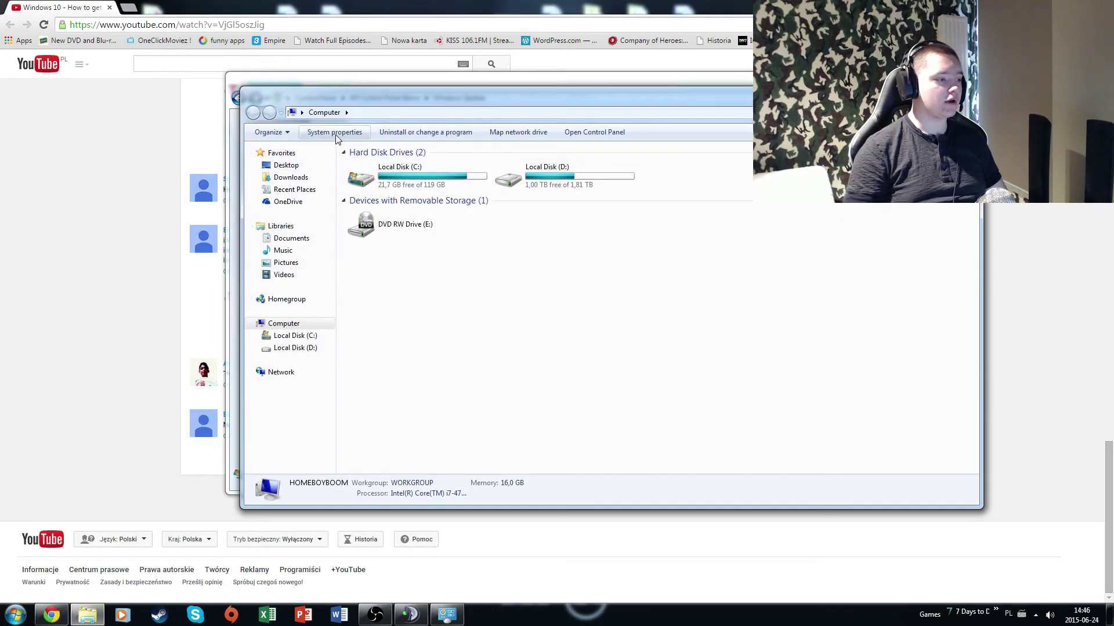
pyautogui.click(338, 133)
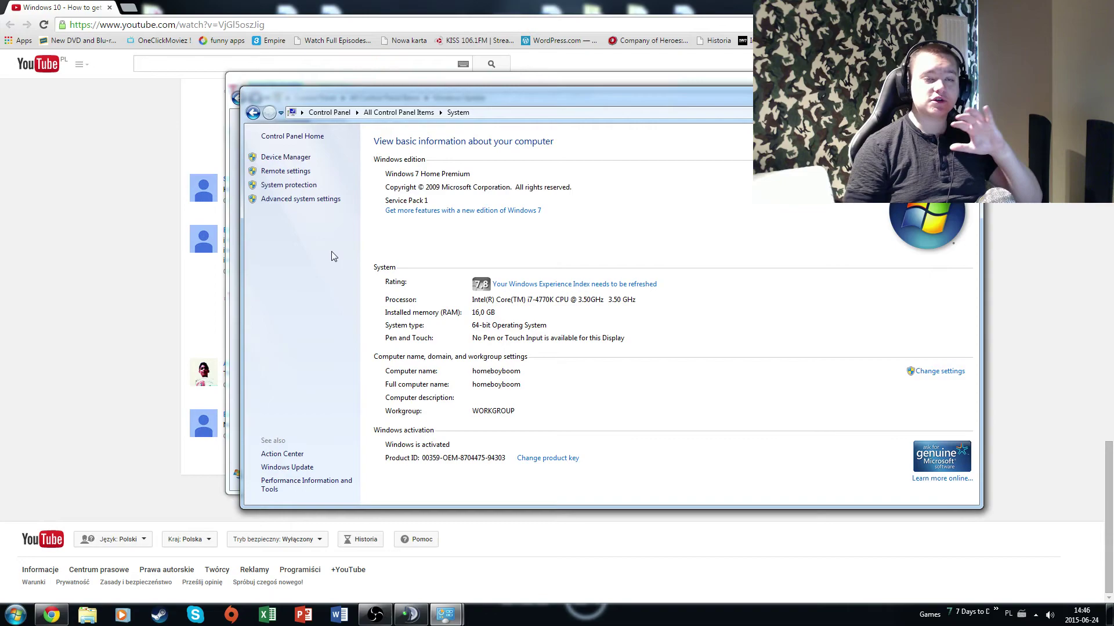
pyautogui.click(287, 467)
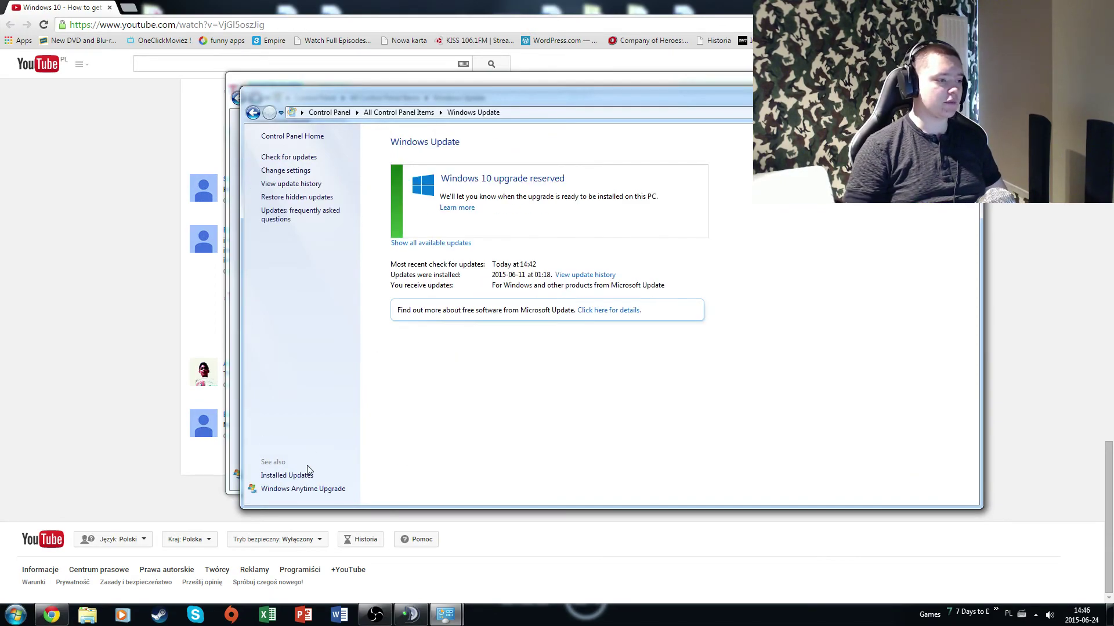